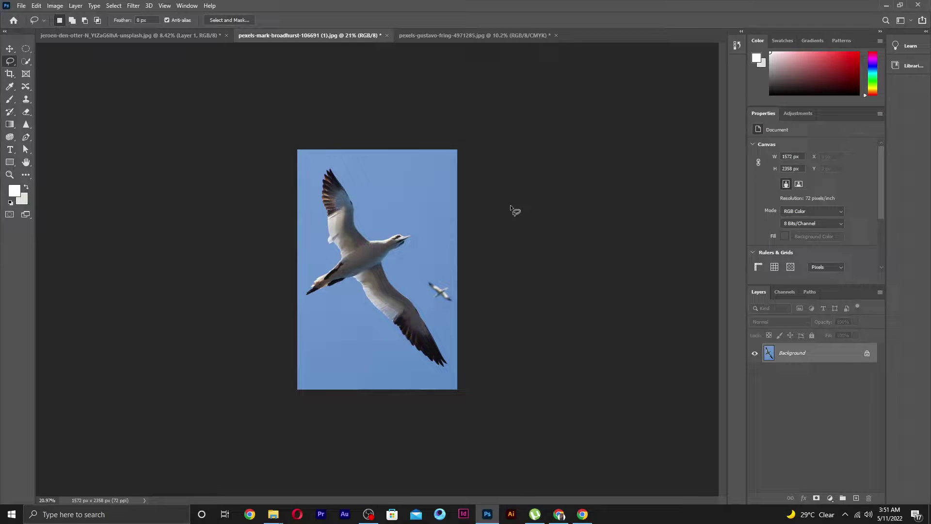
pyautogui.hotkey('ctrl', '+')
pyautogui.scroll(3, 485, 310)
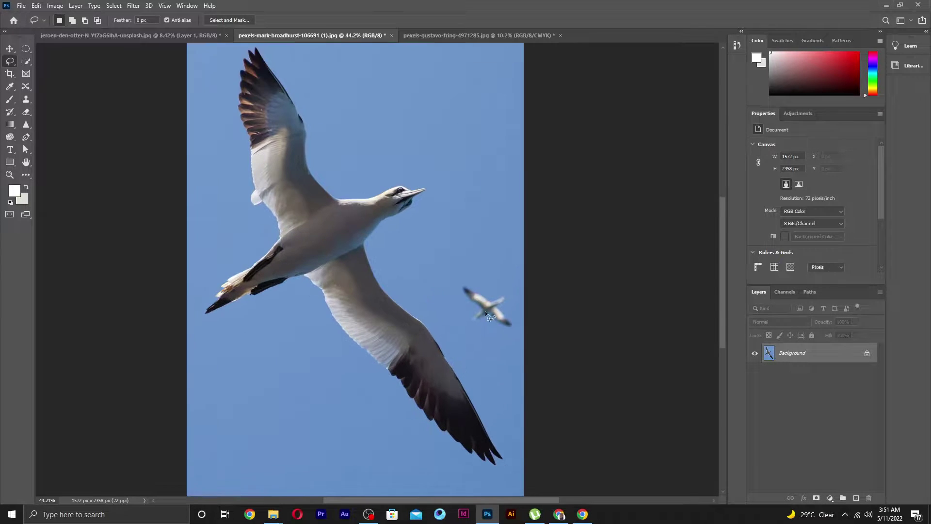
pyautogui.scroll(3, 506, 322)
pyautogui.scroll(3, 519, 312)
pyautogui.scroll(1, 485, 311)
pyautogui.scroll(1, 471, 315)
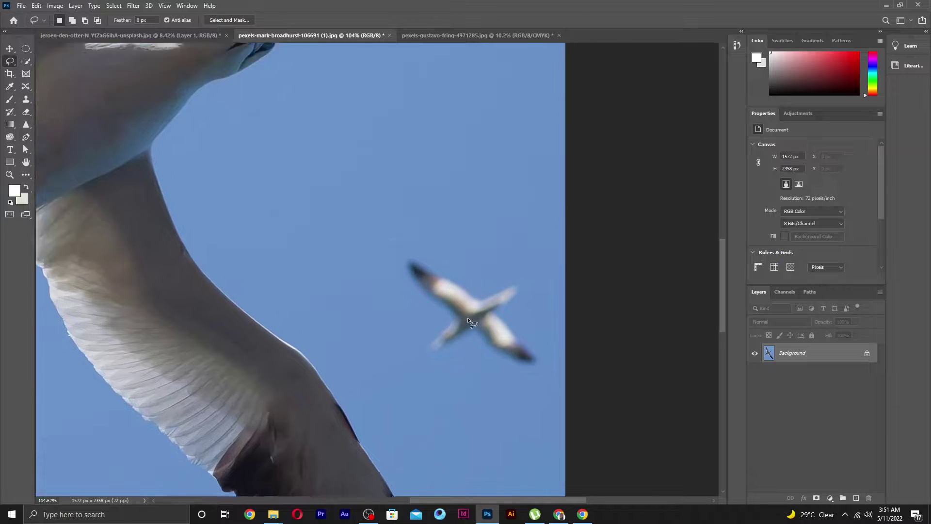
pyautogui.scroll(1, 465, 320)
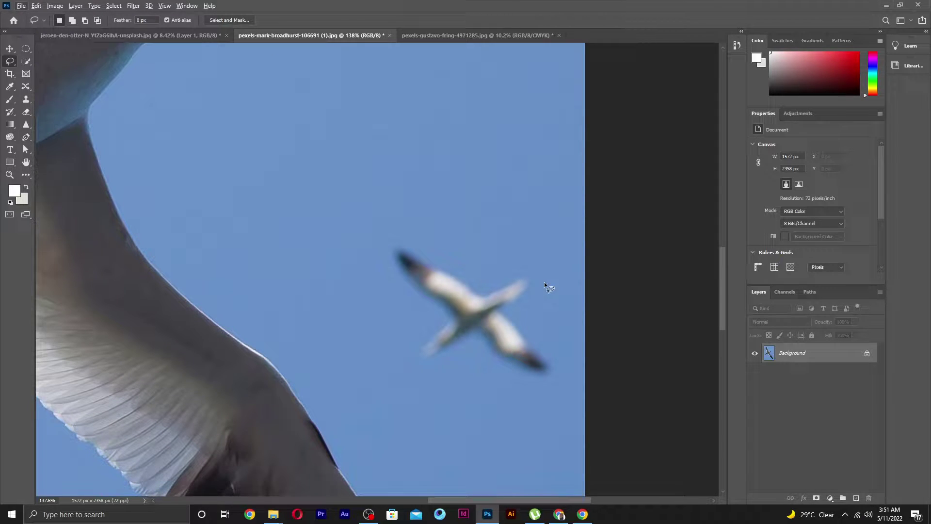
pyautogui.scroll(-5, 537, 275)
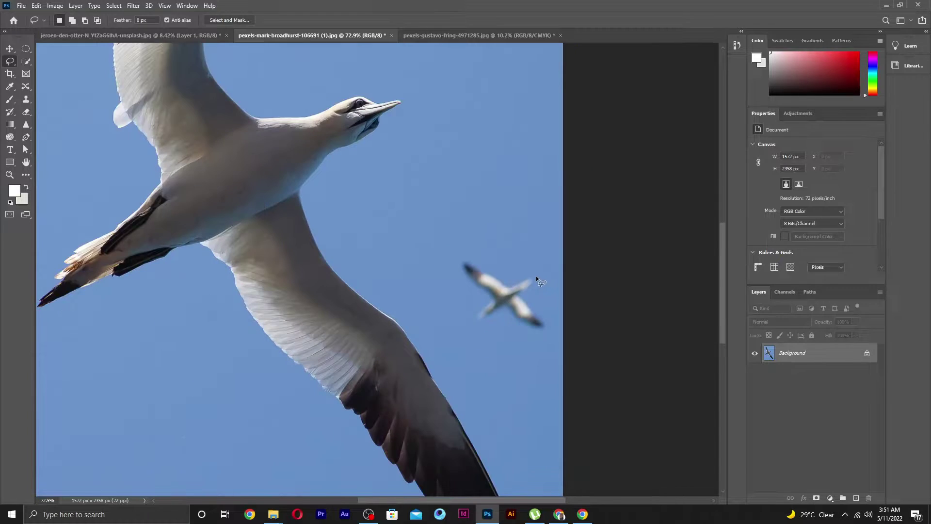
pyautogui.scroll(-4, 537, 276)
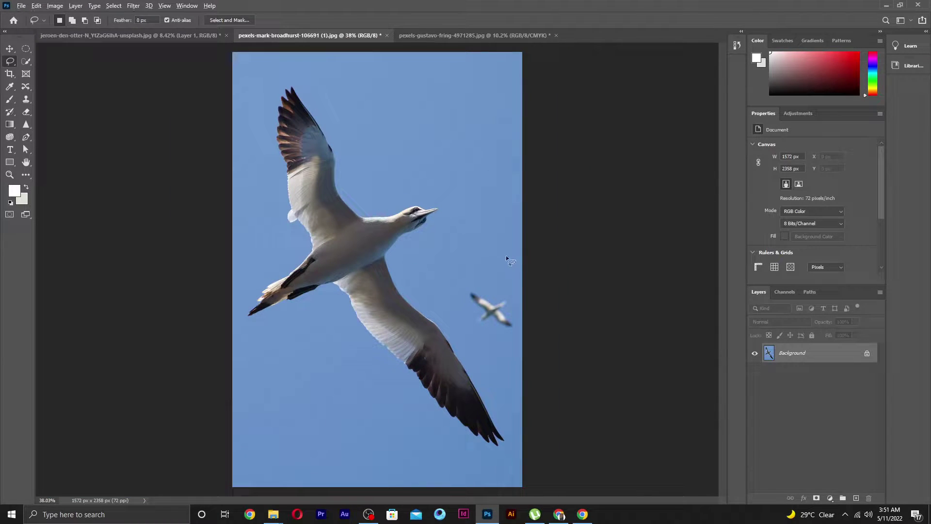
pyautogui.scroll(3, 500, 309)
pyautogui.scroll(4, 489, 291)
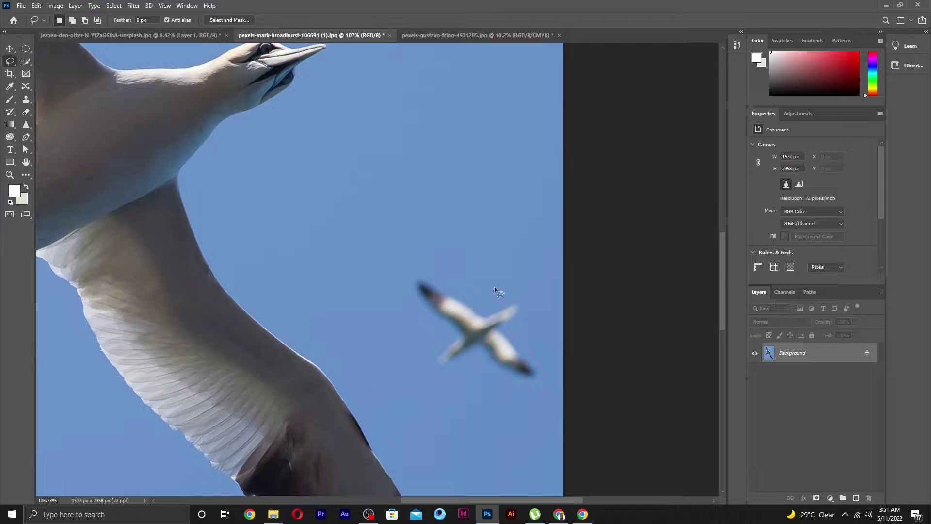
pyautogui.scroll(-3, 456, 301)
pyautogui.scroll(-3, 441, 296)
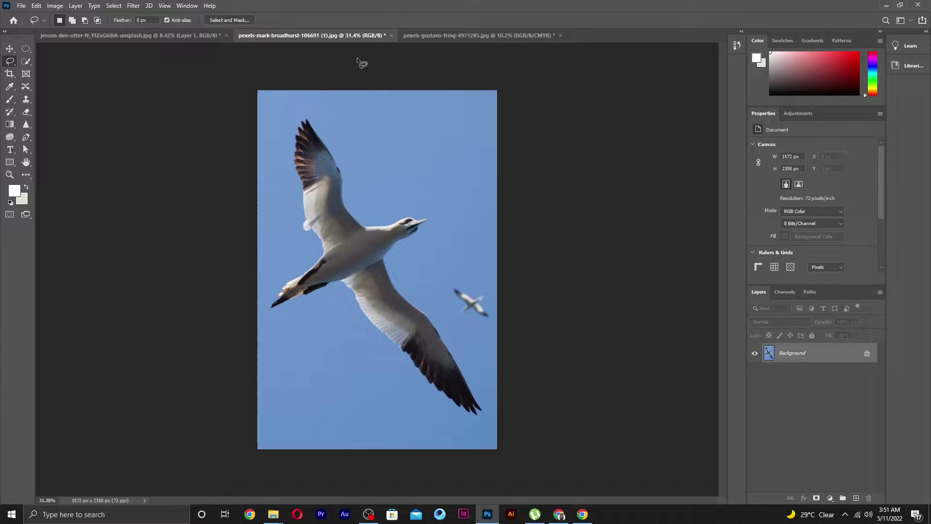
pyautogui.scroll(2, 533, 330)
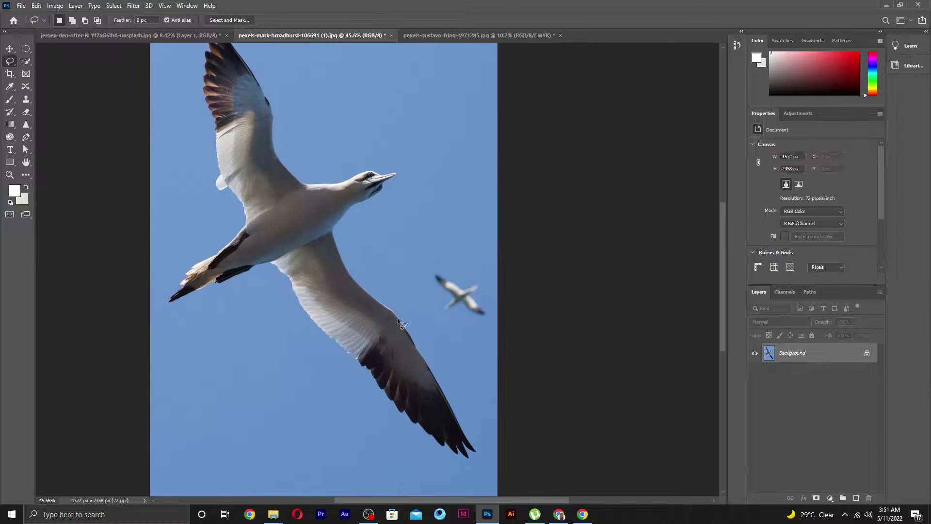
pyautogui.scroll(3, 520, 304)
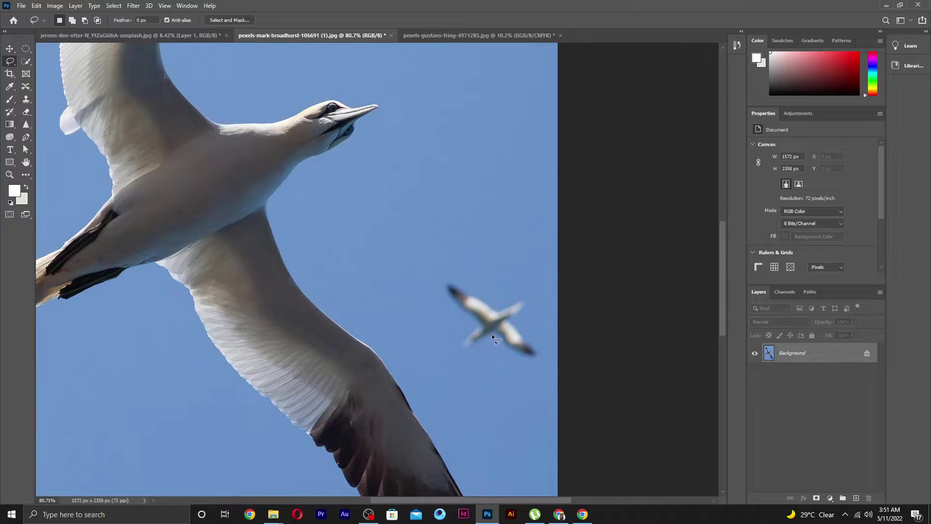
pyautogui.scroll(-1, 493, 333)
pyautogui.scroll(-2, 493, 333)
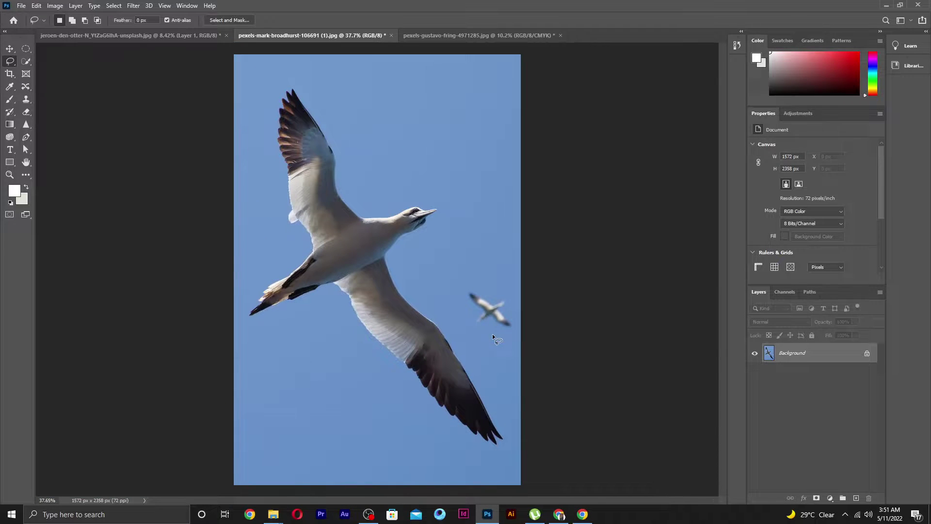
pyautogui.scroll(2, 528, 307)
pyautogui.scroll(1, 529, 306)
pyautogui.scroll(-1, 529, 306)
pyautogui.scroll(1, 528, 307)
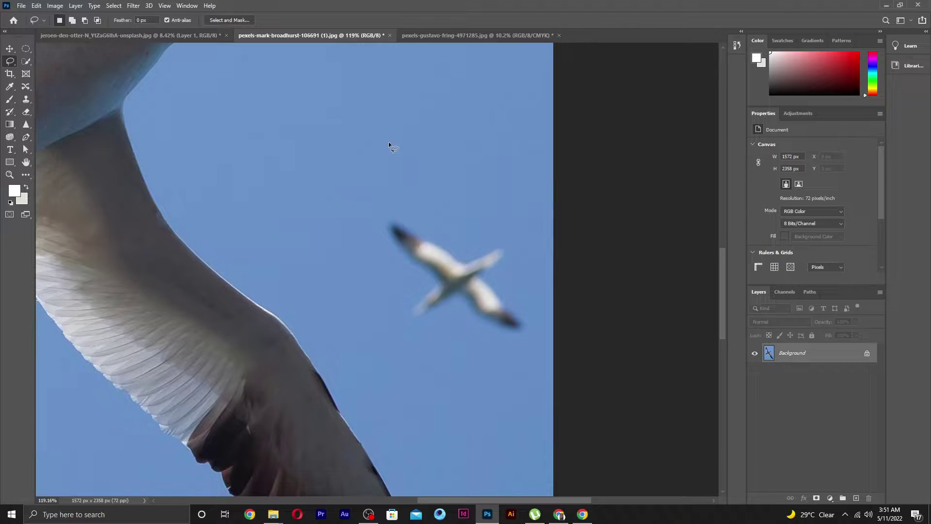
# - Switch to the freehand Lasso Tool and loop a loose selection around the small blurry bird
pyautogui.rightClick(10, 61)
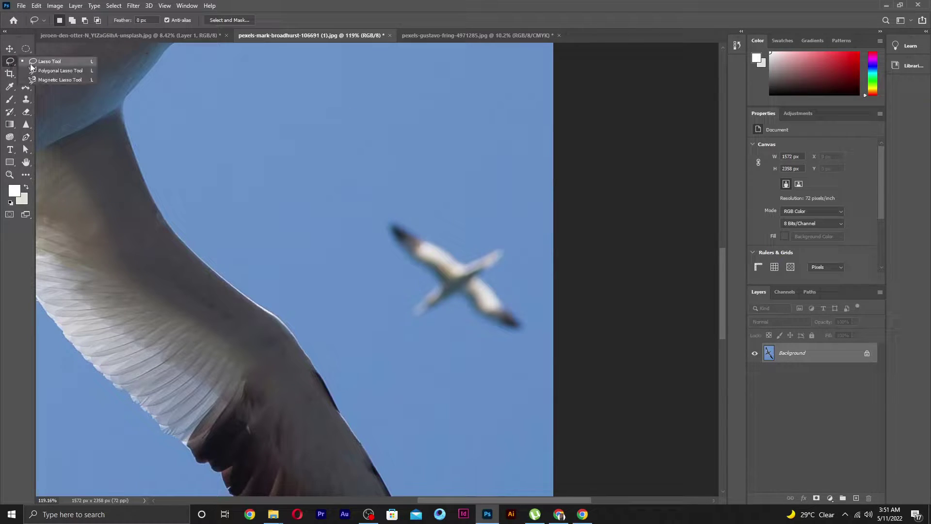
pyautogui.click(30, 62)
pyautogui.scroll(1, 261, 216)
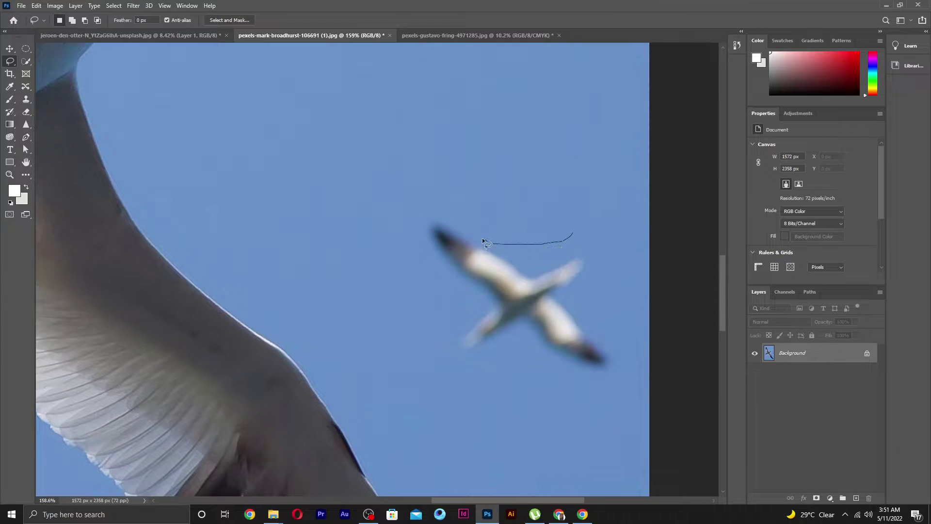
pyautogui.moveTo(482, 237); pyautogui.dragTo(440, 209)
pyautogui.moveTo(406, 253); pyautogui.dragTo(469, 308)
pyautogui.moveTo(589, 238); pyautogui.dragTo(574, 231)
pyautogui.scroll(-2, 572, 267)
pyautogui.scroll(-2, 558, 291)
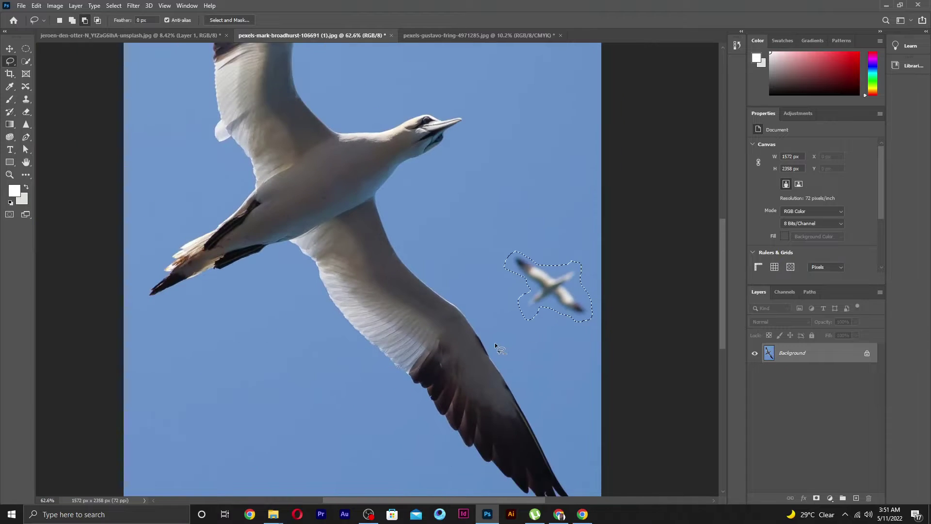
pyautogui.scroll(-3, 449, 273)
pyautogui.scroll(-2, 477, 328)
pyautogui.scroll(3, 526, 290)
pyautogui.scroll(1, 525, 292)
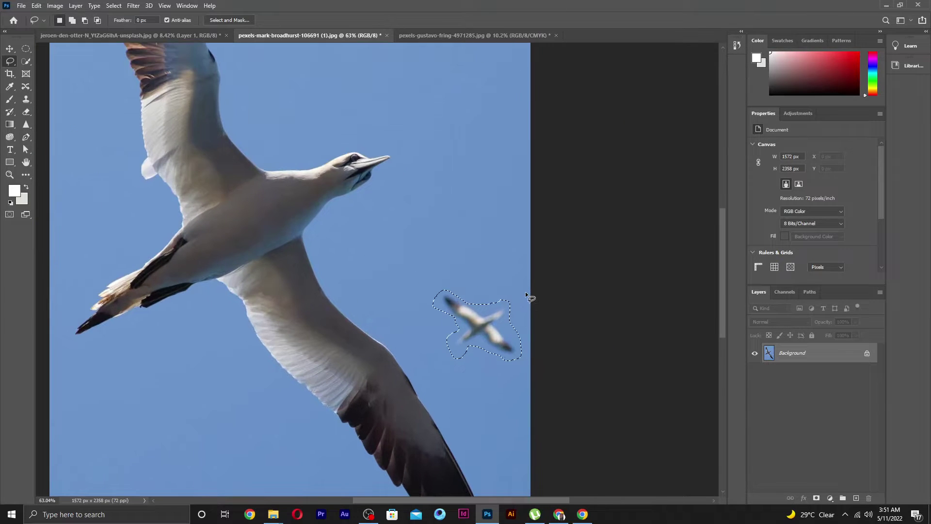
# - Start Content-Aware Fill on the bird selection, keeping Color Adaptation at Default
pyautogui.click(37, 6)
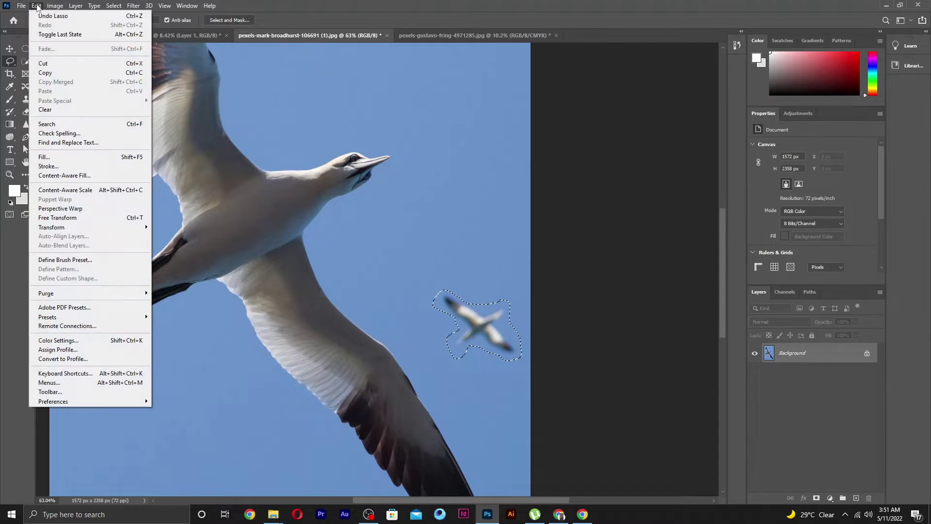
pyautogui.click(83, 174)
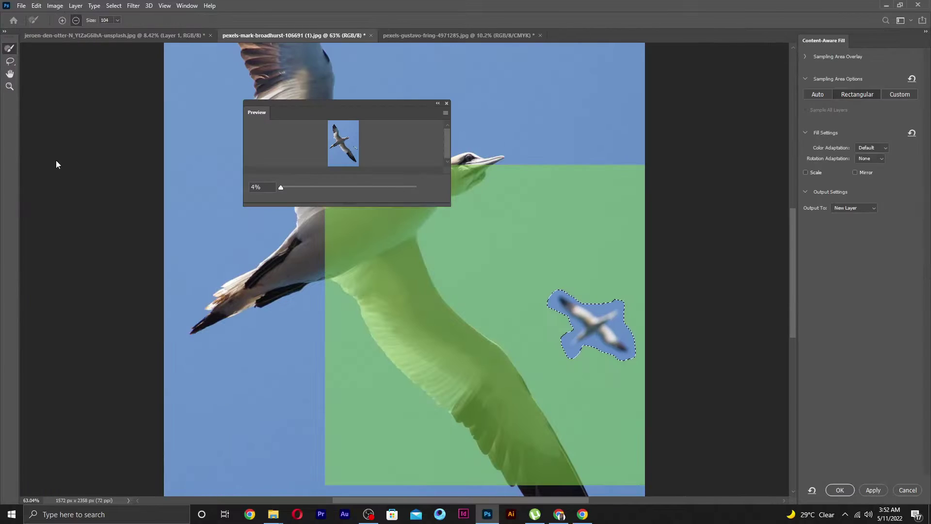
pyautogui.click(284, 187)
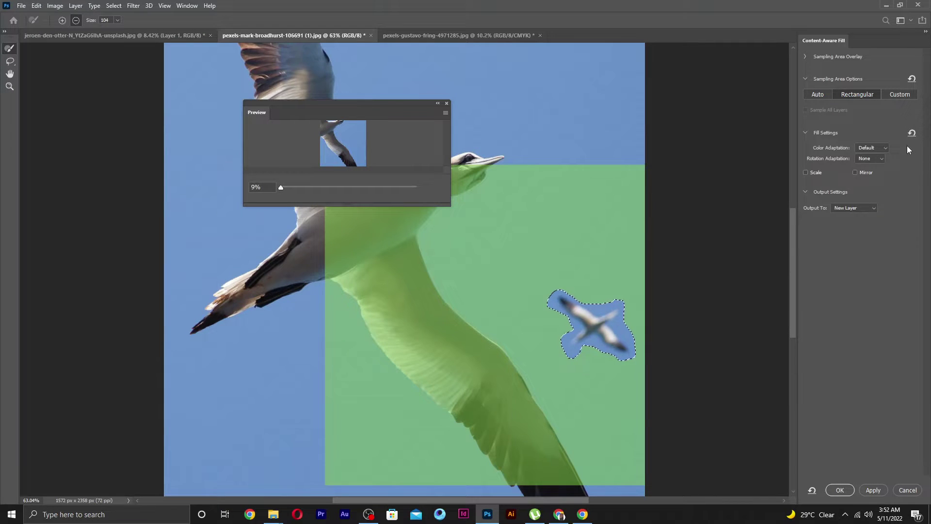
pyautogui.click(873, 148)
pyautogui.click(883, 171)
pyautogui.click(880, 149)
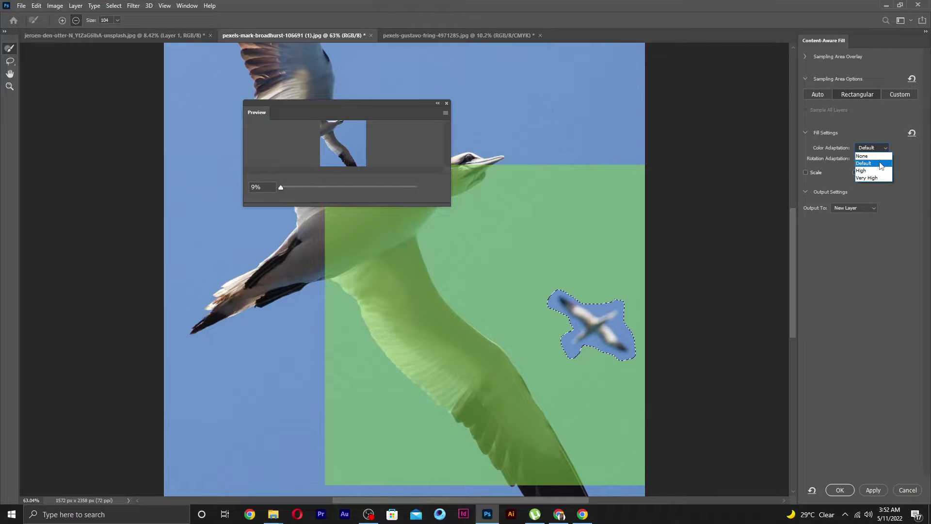
pyautogui.click(881, 167)
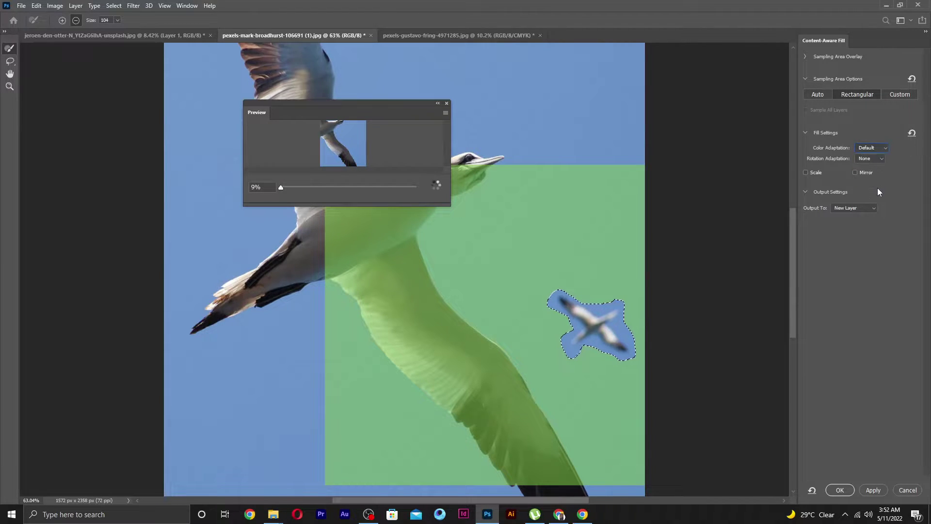
# - Send the fill output to the Current Layer, apply it, and confirm with OK
pyautogui.click(865, 209)
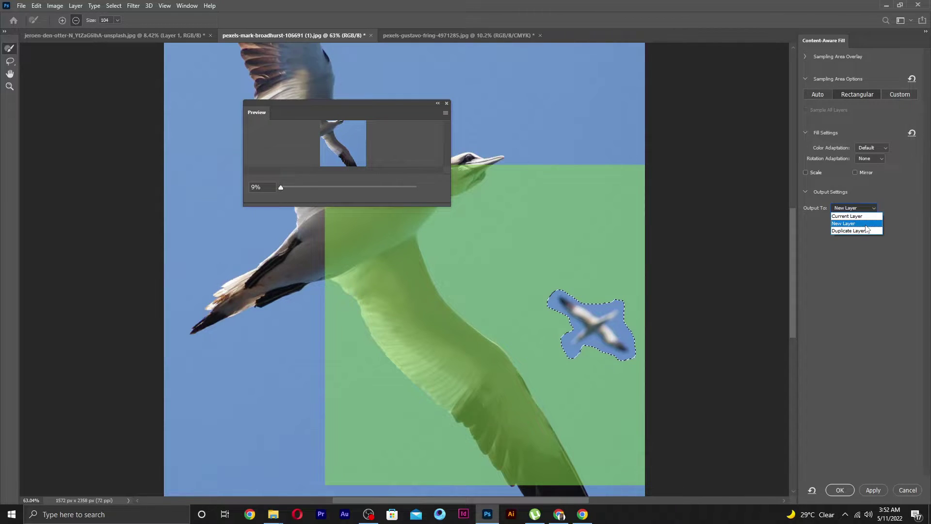
pyautogui.click(867, 216)
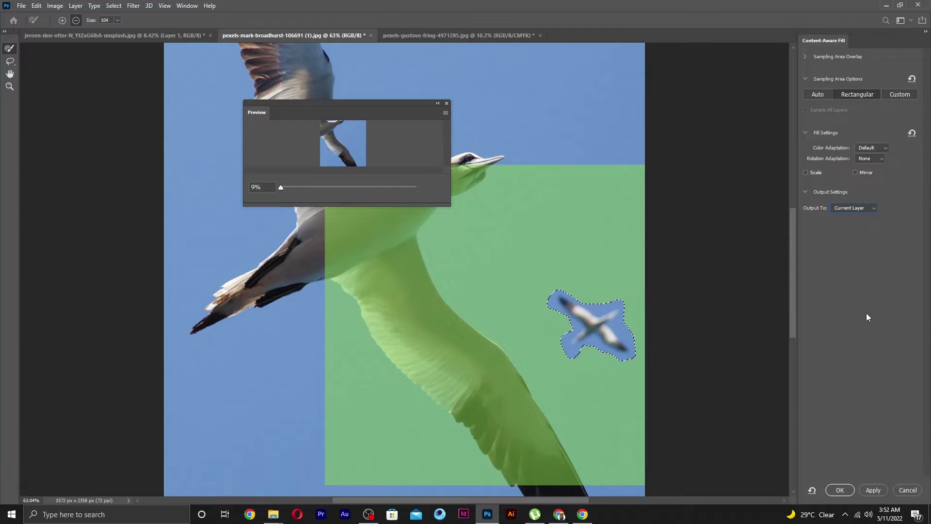
pyautogui.click(871, 489)
pyautogui.scroll(3, 672, 368)
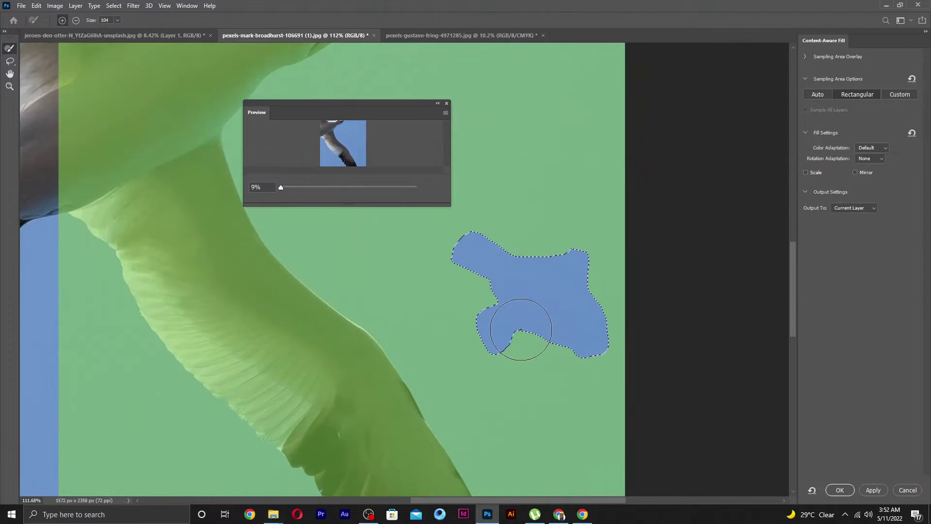
pyautogui.scroll(2, 521, 329)
pyautogui.scroll(-3, 519, 237)
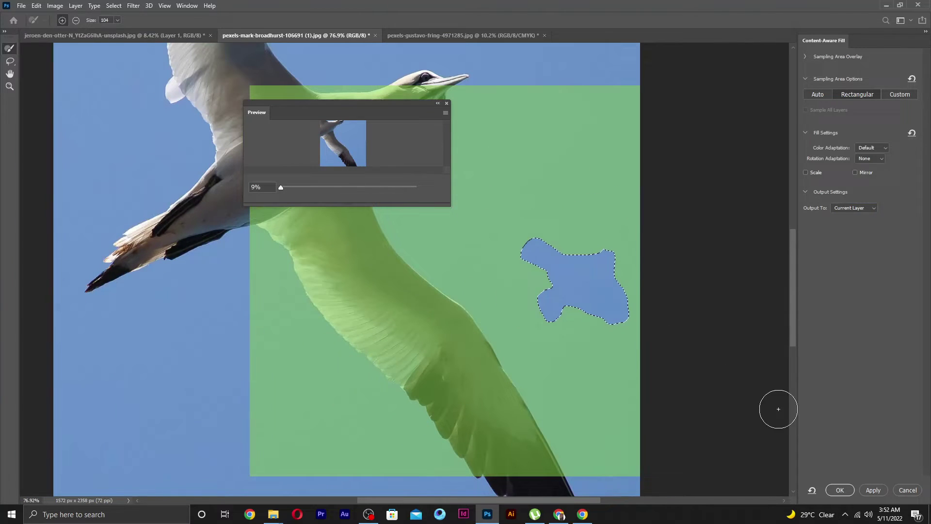
pyautogui.click(840, 490)
# - Deselect with Ctrl+D and zoom around to check the gannet against the clean blue sky
pyautogui.scroll(-3, 651, 372)
pyautogui.scroll(-2, 651, 370)
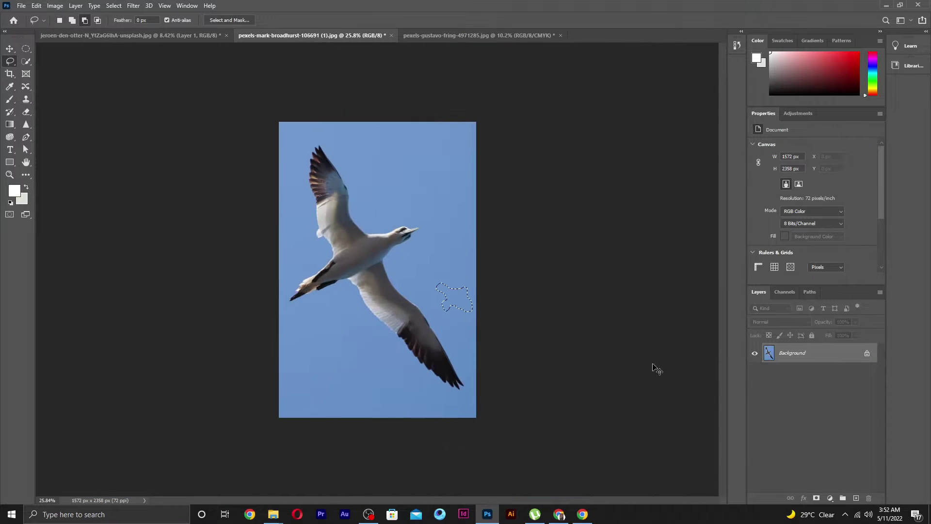
pyautogui.hotkey('ctrl', 'd')
pyautogui.scroll(2, 540, 290)
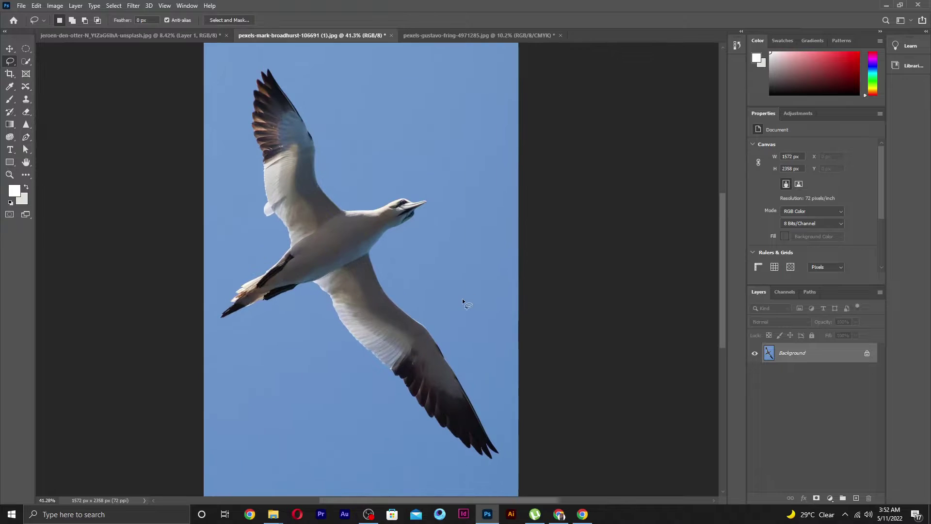
pyautogui.scroll(2, 462, 298)
pyautogui.scroll(2, 560, 263)
pyautogui.scroll(1, 455, 284)
pyautogui.scroll(-2, 529, 397)
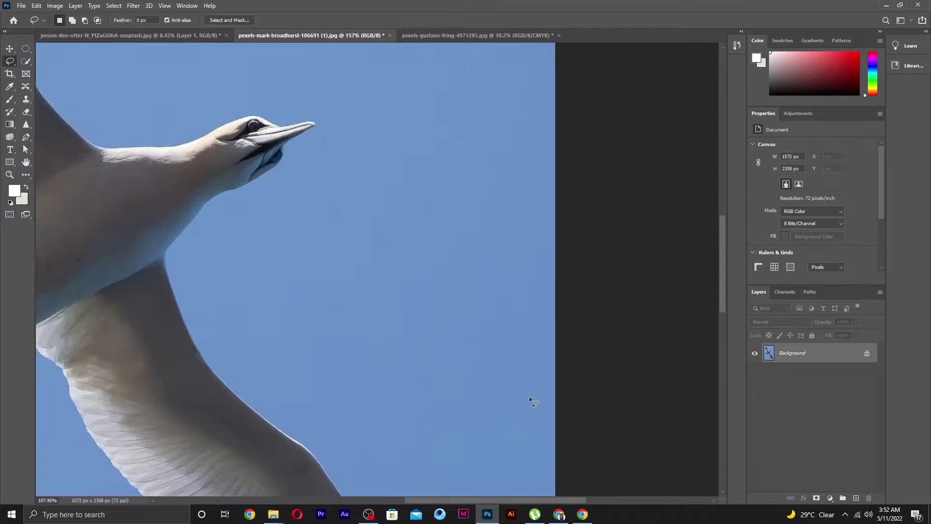
pyautogui.scroll(-3, 529, 392)
pyautogui.scroll(-2, 514, 340)
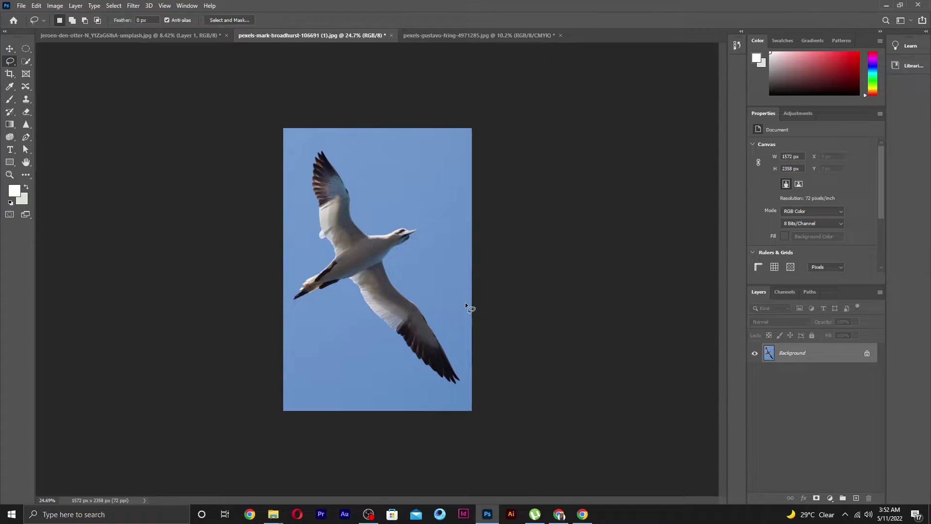
pyautogui.scroll(2, 465, 306)
pyautogui.scroll(2, 485, 296)
pyautogui.scroll(-2, 504, 296)
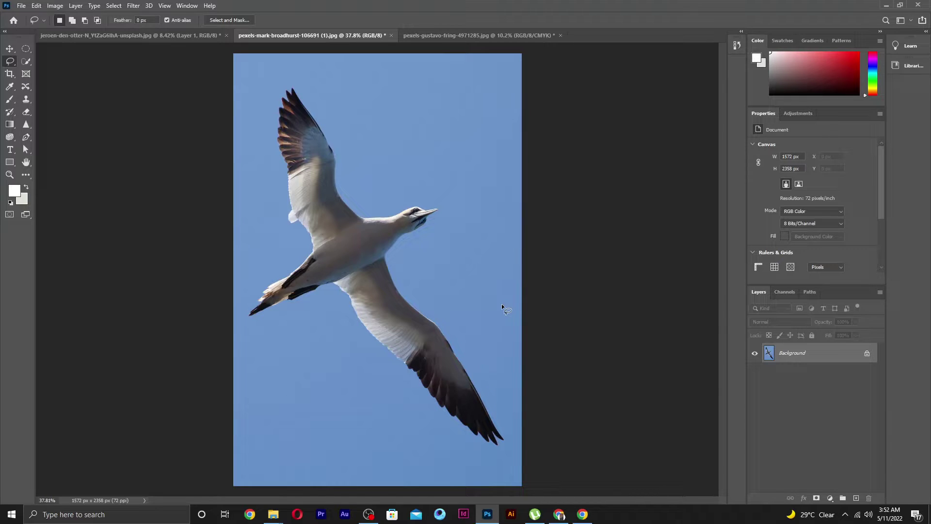
# - Switch to the pexels-gustavo-fring kite photo and zoom in on the running girl
pyautogui.click(490, 33)
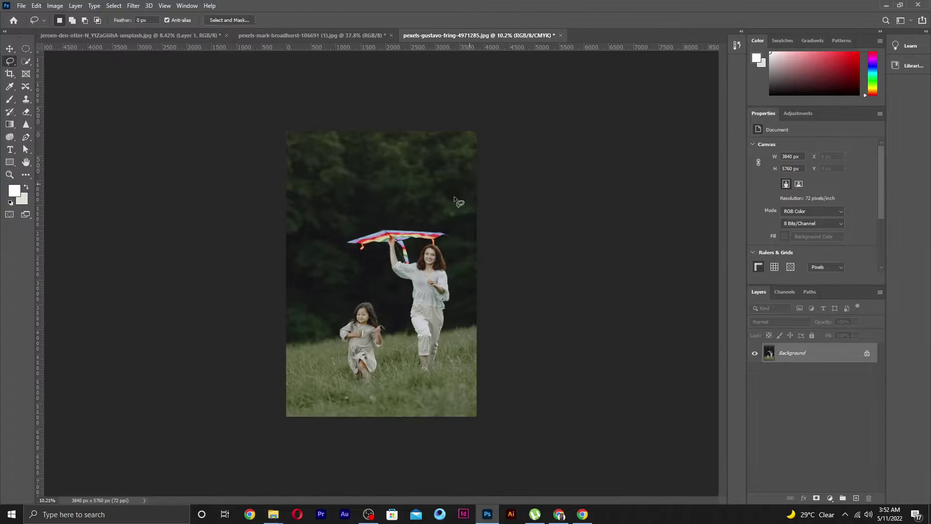
pyautogui.scroll(2, 399, 281)
pyautogui.scroll(2, 397, 276)
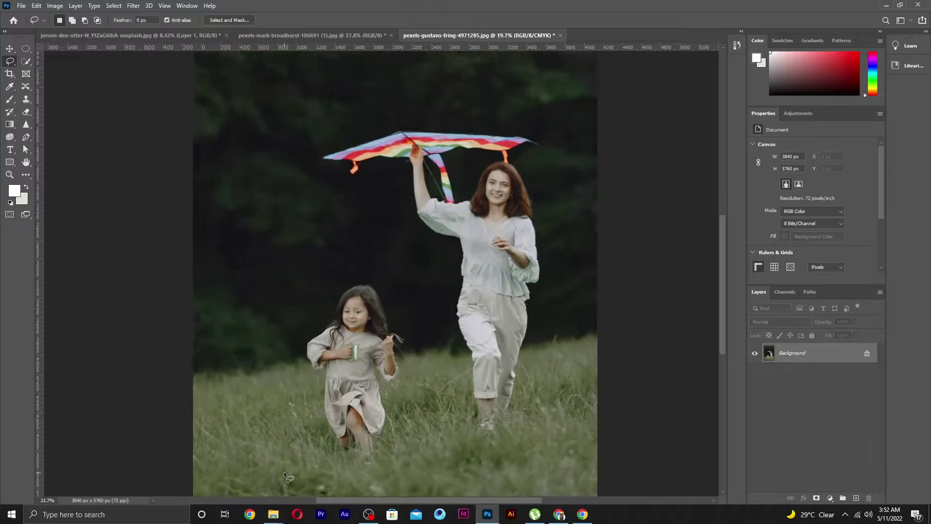
pyautogui.scroll(3, 395, 266)
pyautogui.scroll(1, 359, 260)
pyautogui.scroll(1, 452, 231)
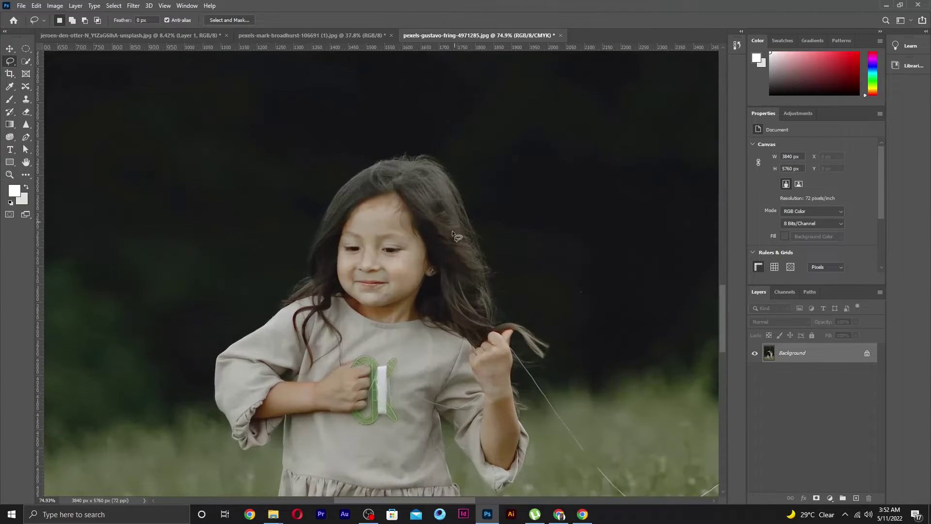
pyautogui.scroll(-3, 436, 272)
pyautogui.scroll(-1, 421, 263)
pyautogui.scroll(-2, 421, 263)
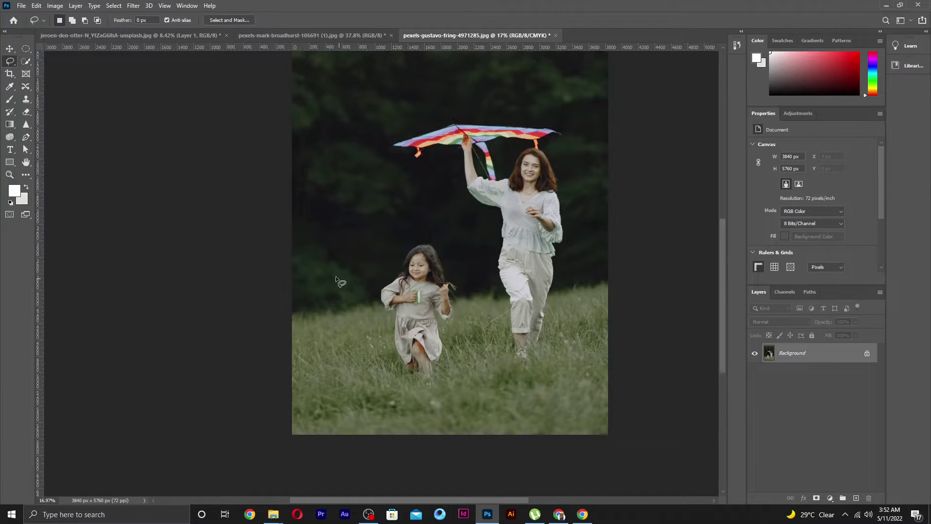
pyautogui.scroll(1, 415, 240)
pyautogui.scroll(1, 415, 217)
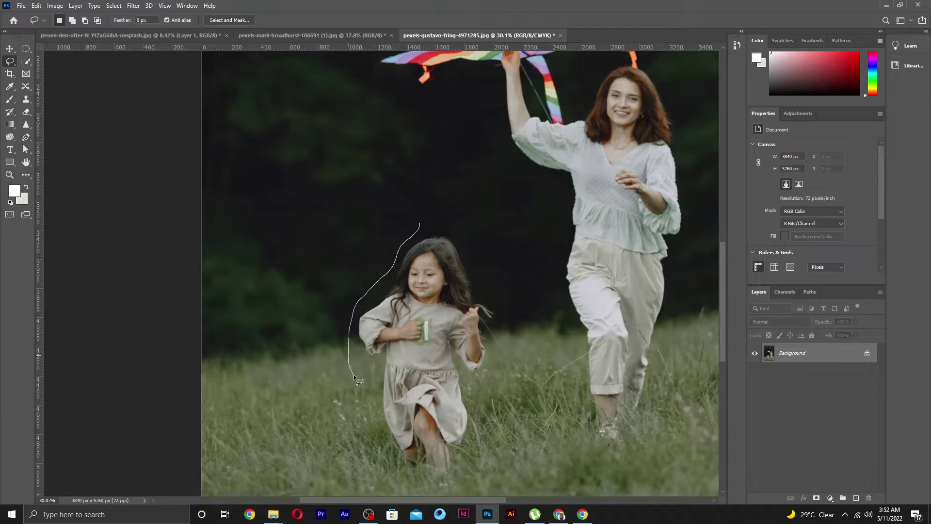
# - Draw a freehand lasso loop around the girl until the selection closes
pyautogui.moveTo(354, 376); pyautogui.dragTo(370, 421)
pyautogui.moveTo(463, 475)
pyautogui.mouseDown()
pyautogui.moveTo(480, 449)
pyautogui.moveTo(483, 394)
pyautogui.mouseUp()
pyautogui.moveTo(503, 317)
pyautogui.mouseDown()
pyautogui.moveTo(473, 247)
pyautogui.moveTo(447, 227)
pyautogui.moveTo(418, 232)
pyautogui.mouseUp()
pyautogui.scroll(-2, 448, 307)
pyautogui.scroll(-1, 449, 310)
pyautogui.scroll(2, 412, 408)
pyautogui.scroll(1, 368, 420)
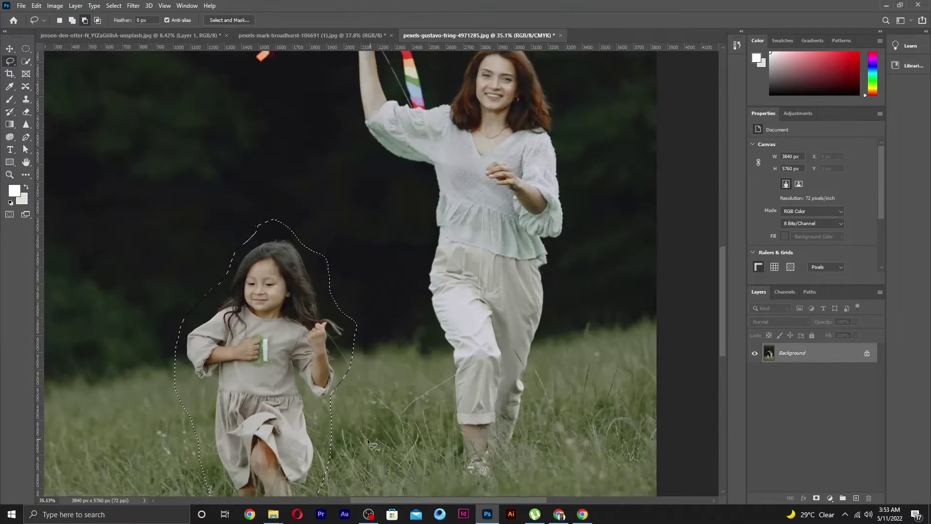
pyautogui.scroll(1, 336, 428)
pyautogui.scroll(-1, 337, 428)
pyautogui.scroll(-3, 336, 427)
pyautogui.scroll(-2, 320, 384)
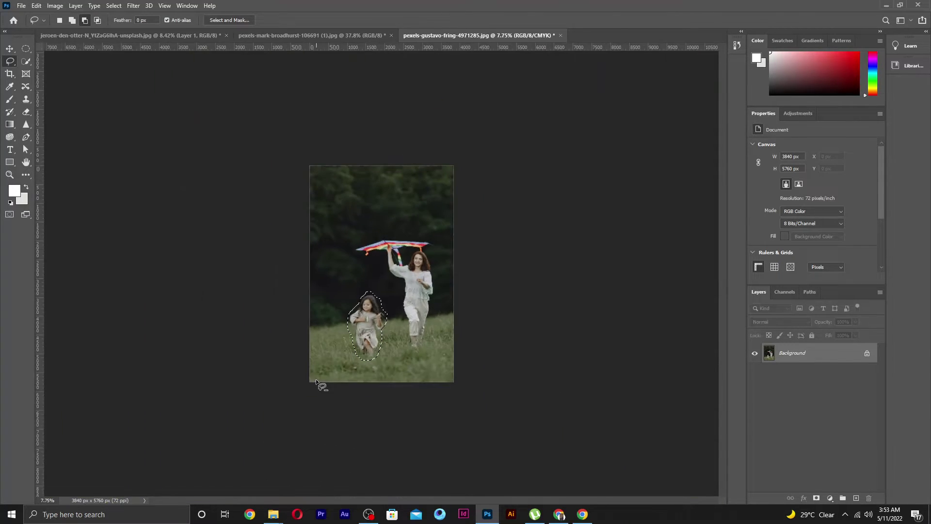
pyautogui.scroll(3, 429, 203)
pyautogui.scroll(-1, 429, 204)
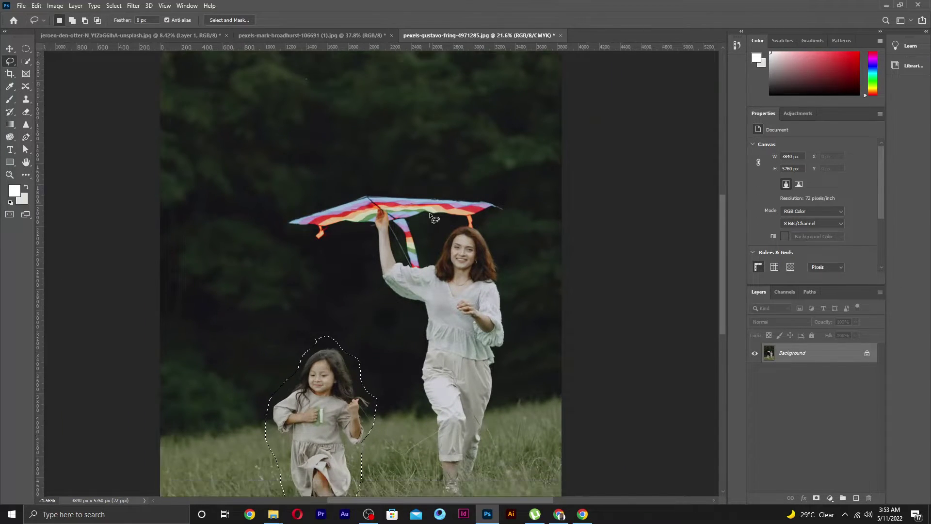
pyautogui.scroll(-2, 430, 212)
pyautogui.scroll(-2, 429, 211)
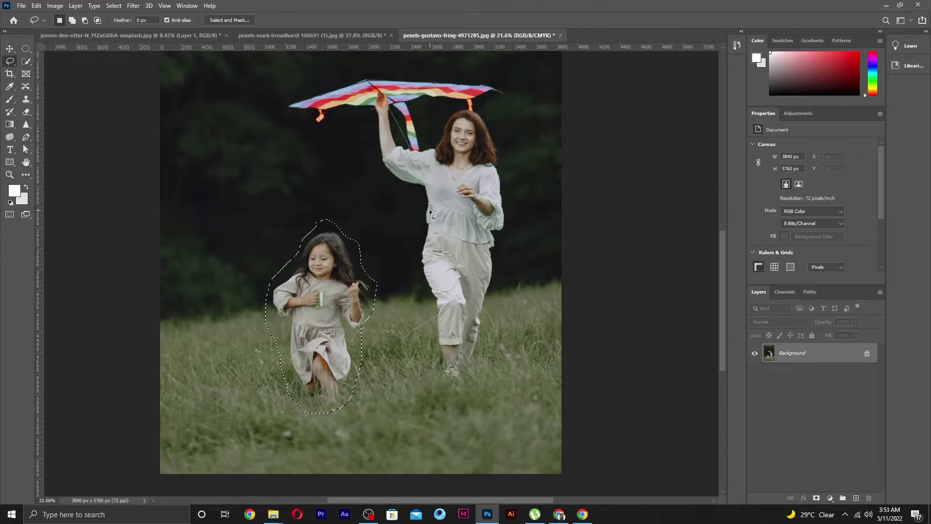
# - Fill the girl's selection with Content-Aware contents through the Shift+F5 Fill dialog
pyautogui.press('shift')
pyautogui.hotkey('shift', 'F5')
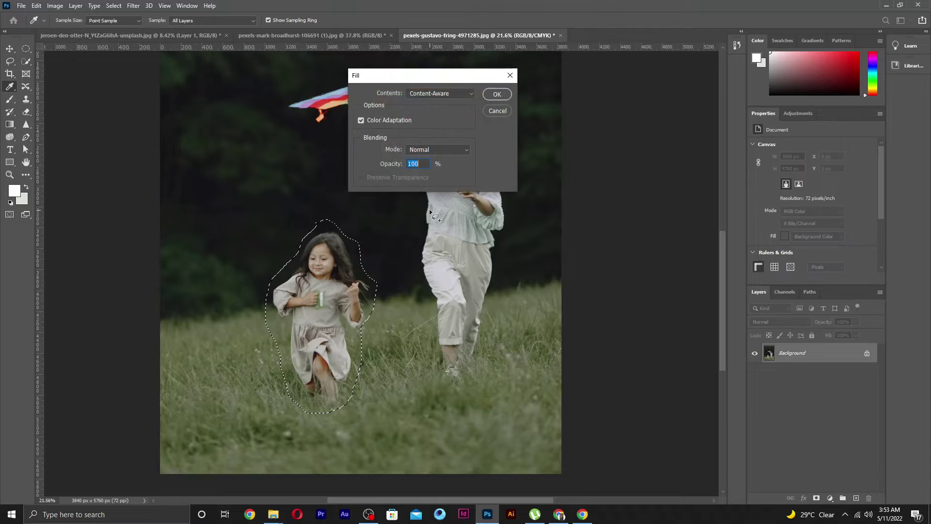
pyautogui.click(468, 93)
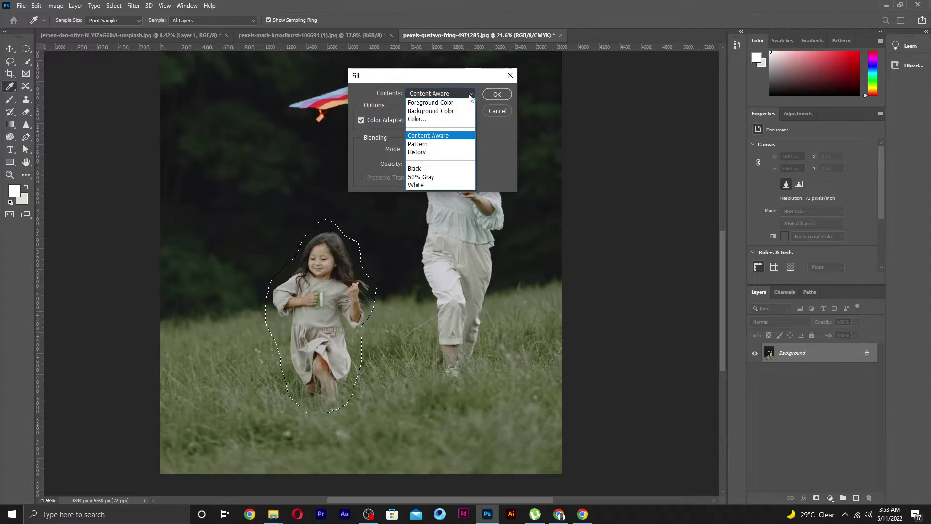
pyautogui.click(464, 137)
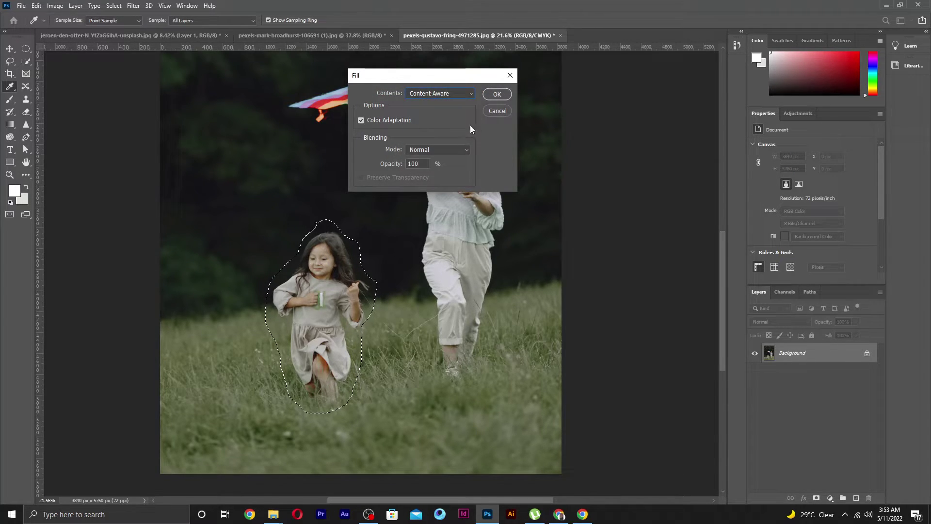
pyautogui.click(498, 94)
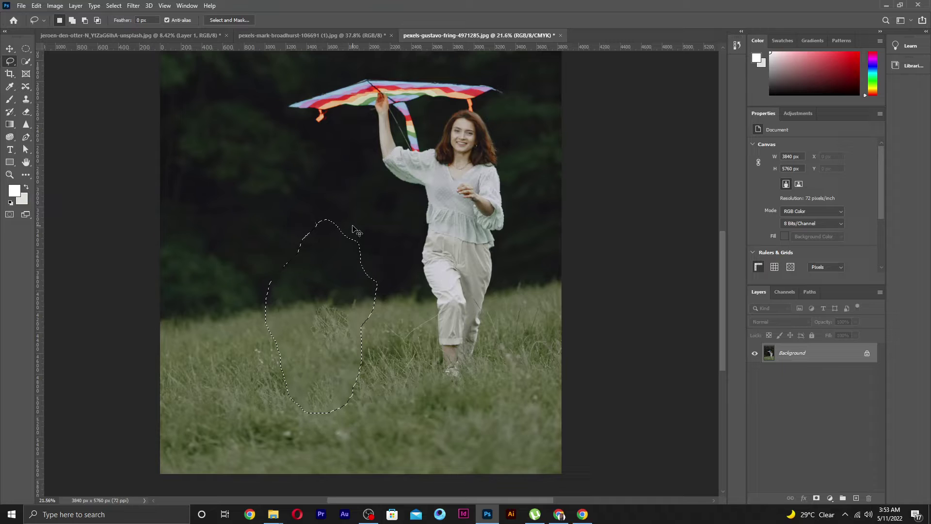
# - Clear the selection, inspect the filled grass, and select the Clone Stamp tool
pyautogui.hotkey('ctrl', 'd')
pyautogui.scroll(-3, 380, 318)
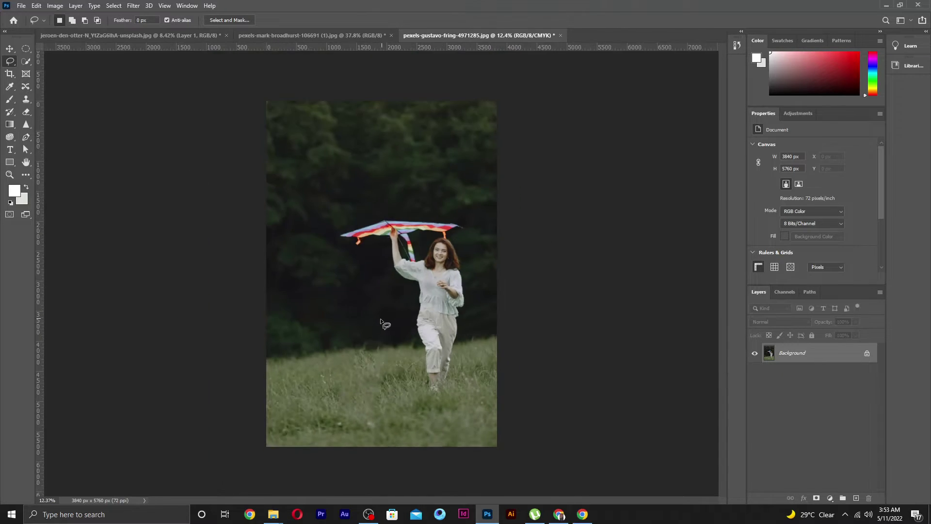
pyautogui.scroll(3, 378, 321)
pyautogui.scroll(2, 374, 358)
pyautogui.scroll(-4, 335, 388)
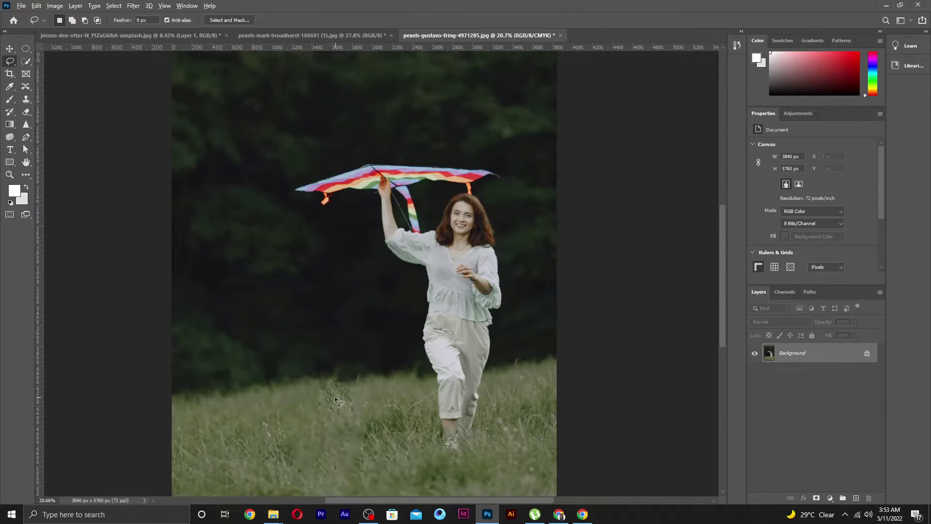
pyautogui.scroll(2, 334, 397)
pyautogui.scroll(-2, 339, 363)
pyautogui.scroll(1, 324, 380)
pyautogui.scroll(3, 313, 390)
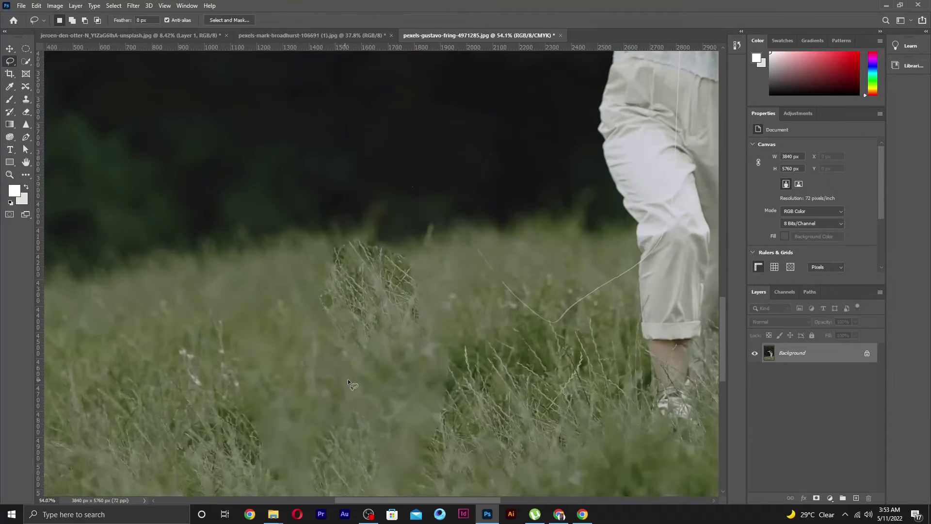
pyautogui.scroll(-3, 348, 379)
pyautogui.scroll(-2, 385, 351)
pyautogui.scroll(2, 361, 370)
pyautogui.scroll(2, 362, 370)
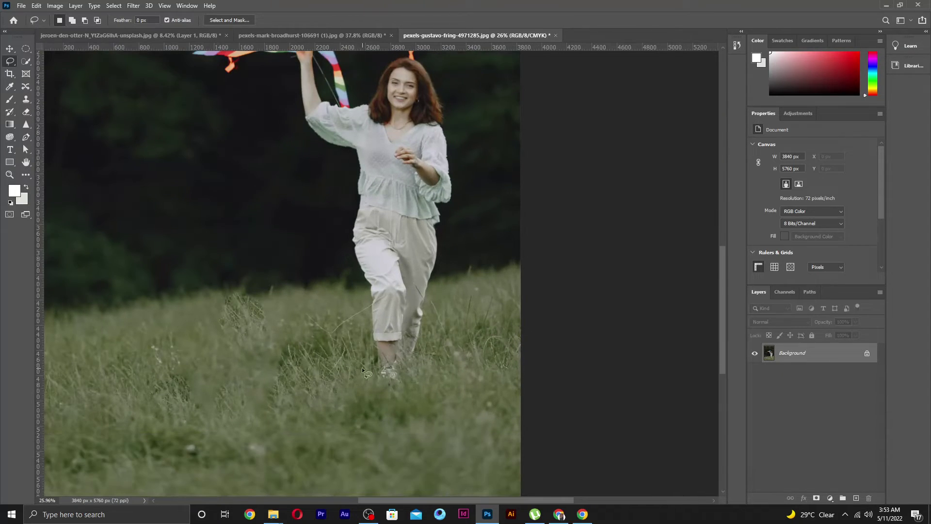
pyautogui.scroll(-2, 362, 370)
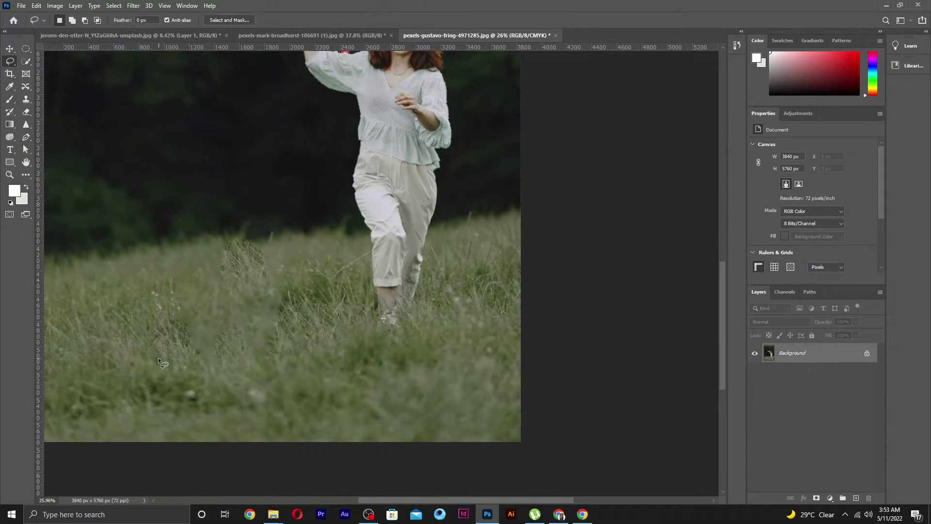
pyautogui.click(27, 100)
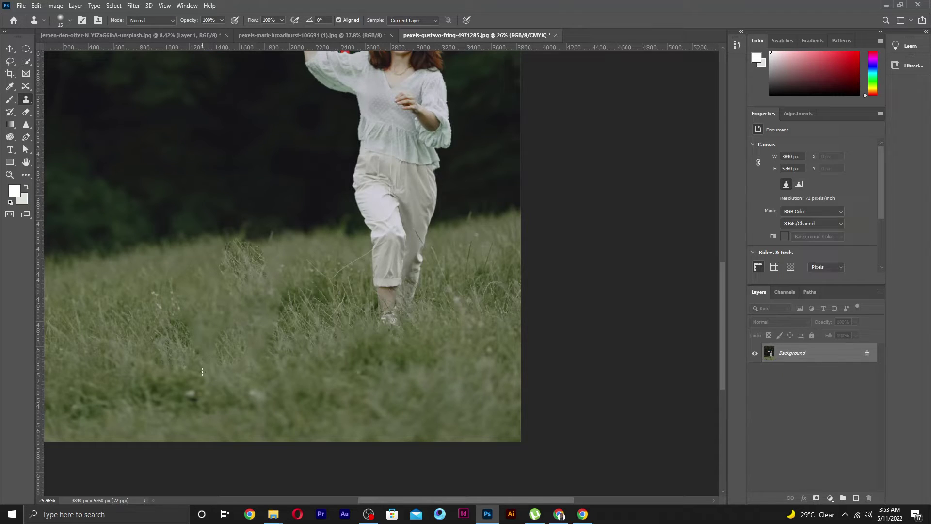
# - Enlarge the Clone Stamp brush and clone grass over the leftover patch, then fit the photo on screen
pyautogui.press(']')
pyautogui.press(']')
pyautogui.press(']')
pyautogui.press(']')
pyautogui.press(']')
pyautogui.press(']')
pyautogui.press(']')
pyautogui.press(']')
pyautogui.press(']')
pyautogui.press(']')
pyautogui.press(']')
pyautogui.keyDown('alt'); pyautogui.click(167, 345); pyautogui.keyUp('alt')
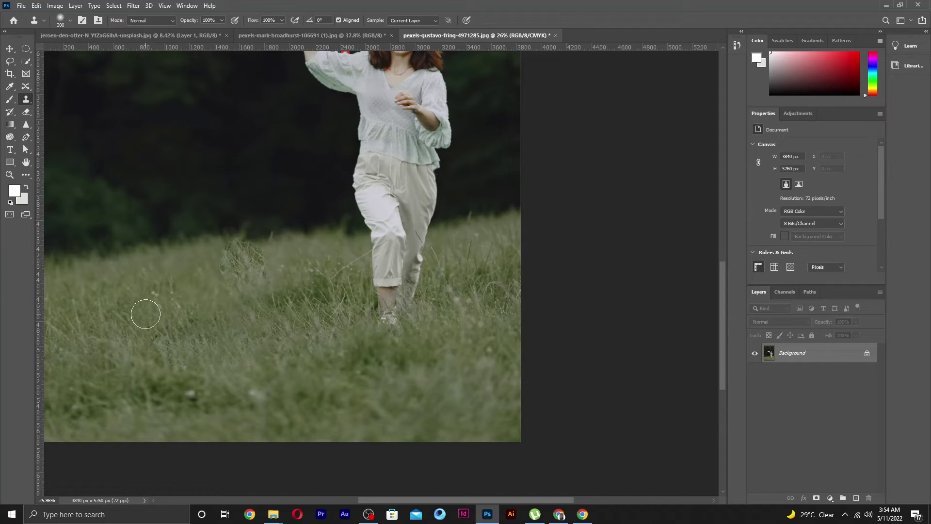
pyautogui.scroll(-5, 249, 333)
pyautogui.scroll(-3, 435, 358)
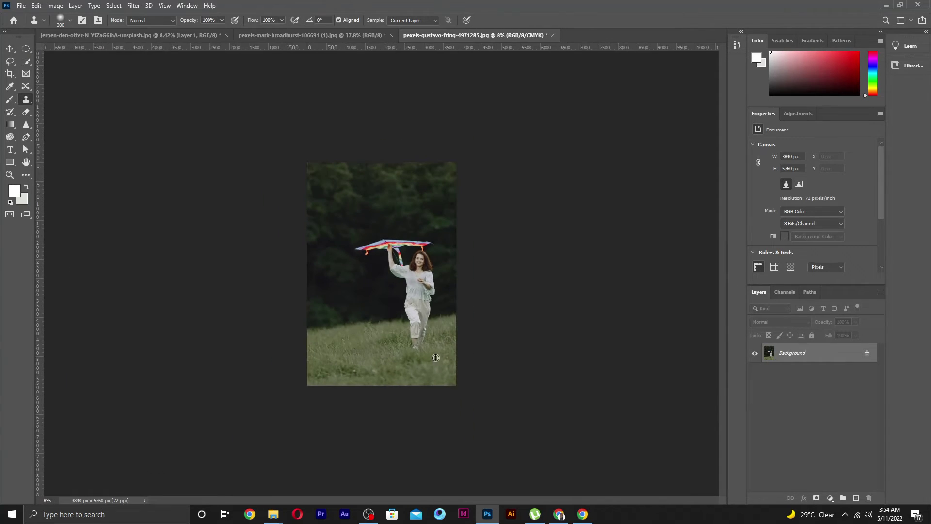
pyautogui.scroll(2, 437, 359)
pyautogui.scroll(5, 306, 421)
pyautogui.scroll(3, 306, 421)
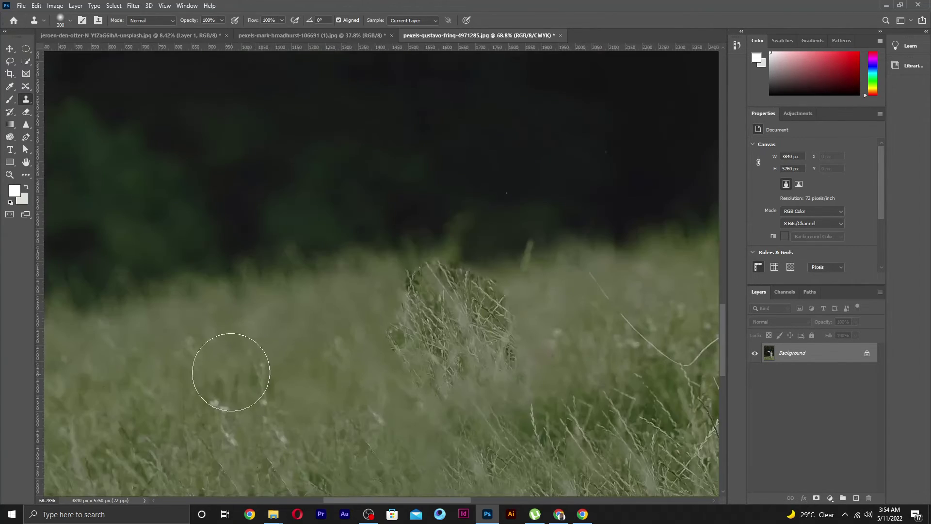
pyautogui.scroll(-3, 561, 354)
pyautogui.scroll(-2, 564, 352)
pyautogui.scroll(-3, 563, 352)
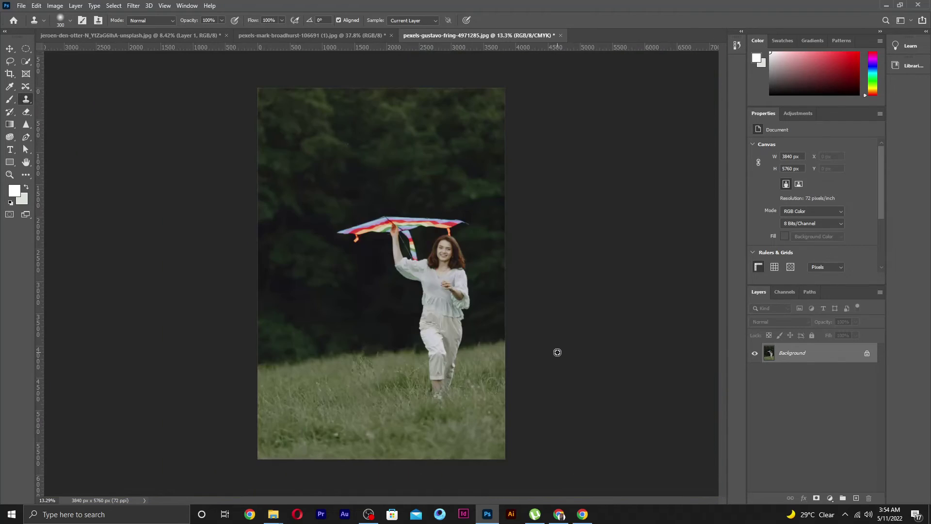
pyautogui.scroll(-3, 443, 414)
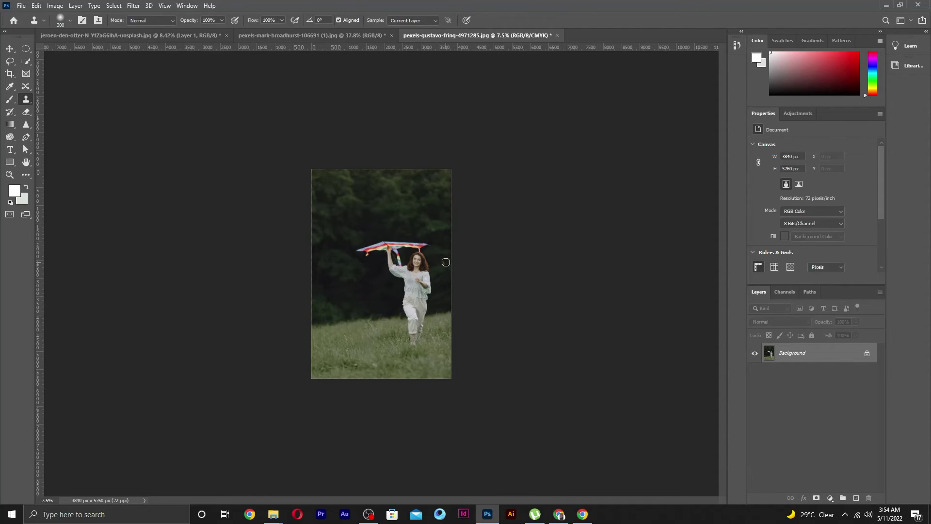
pyautogui.hotkey('ctrl', '0')
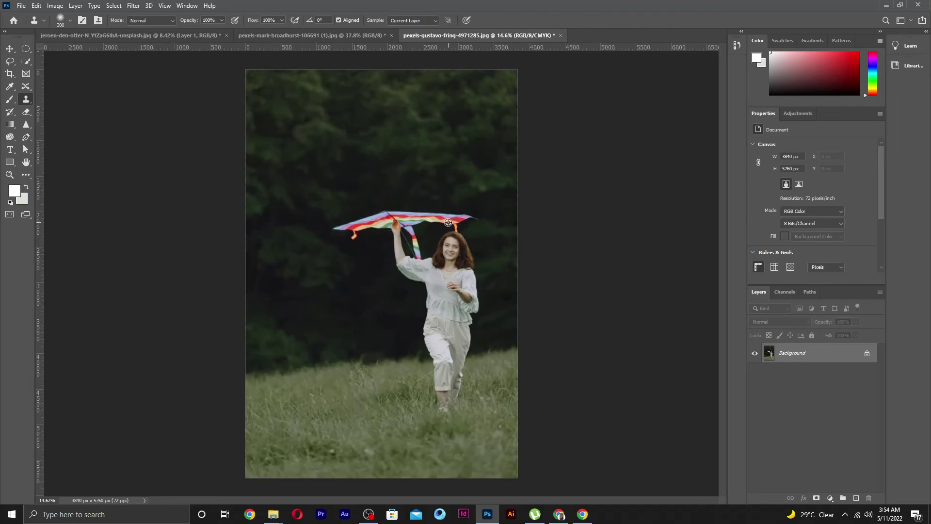